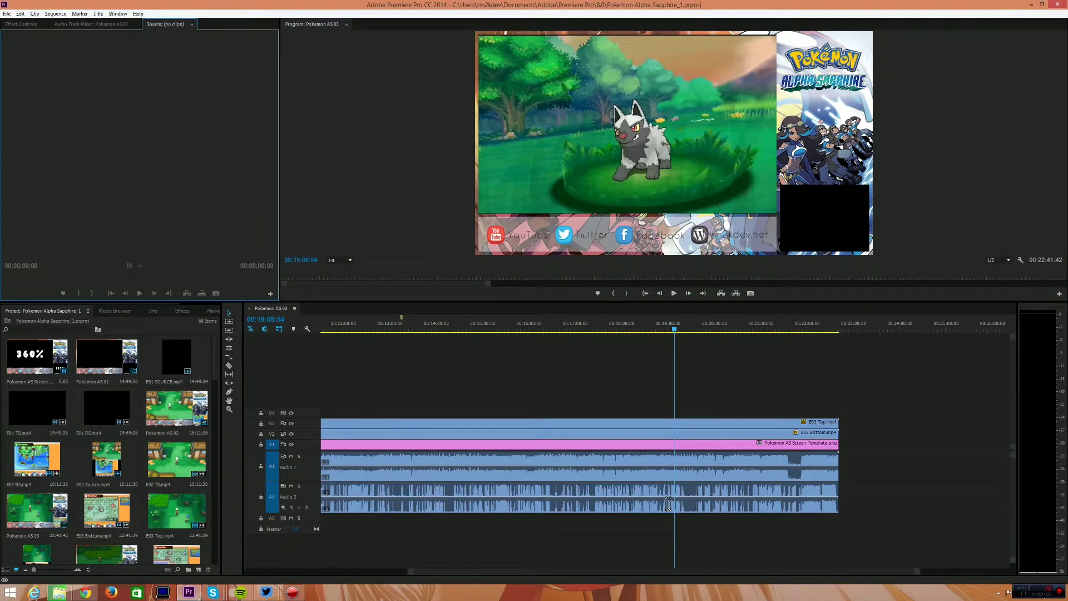
key("shift+4")
key("shift+3")
key("shift+2")
key("shift+1")
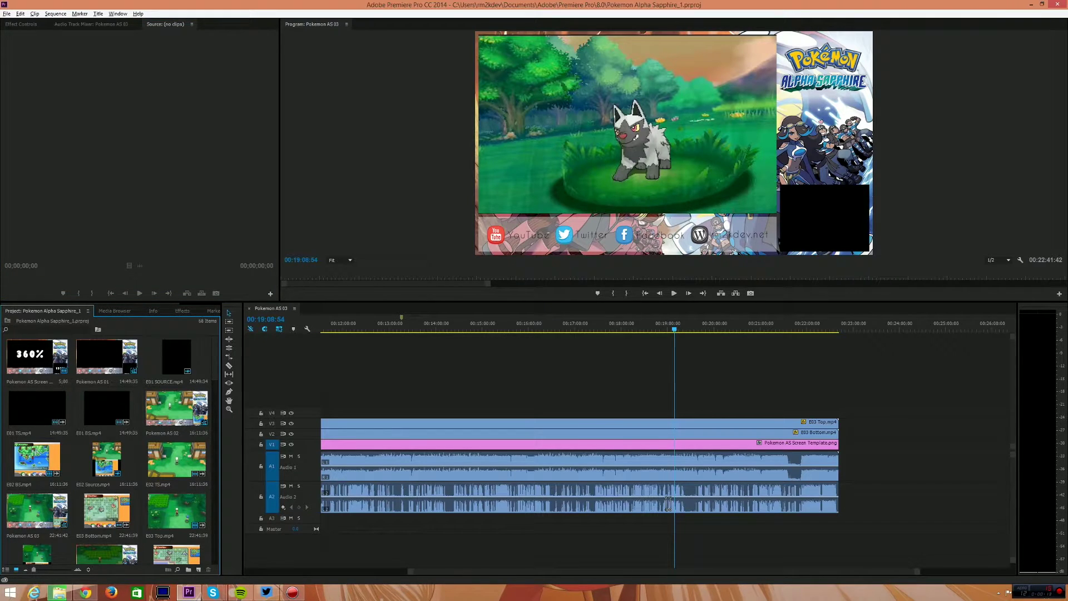
key("alt+f")
key("Escape")
key("shift+2")
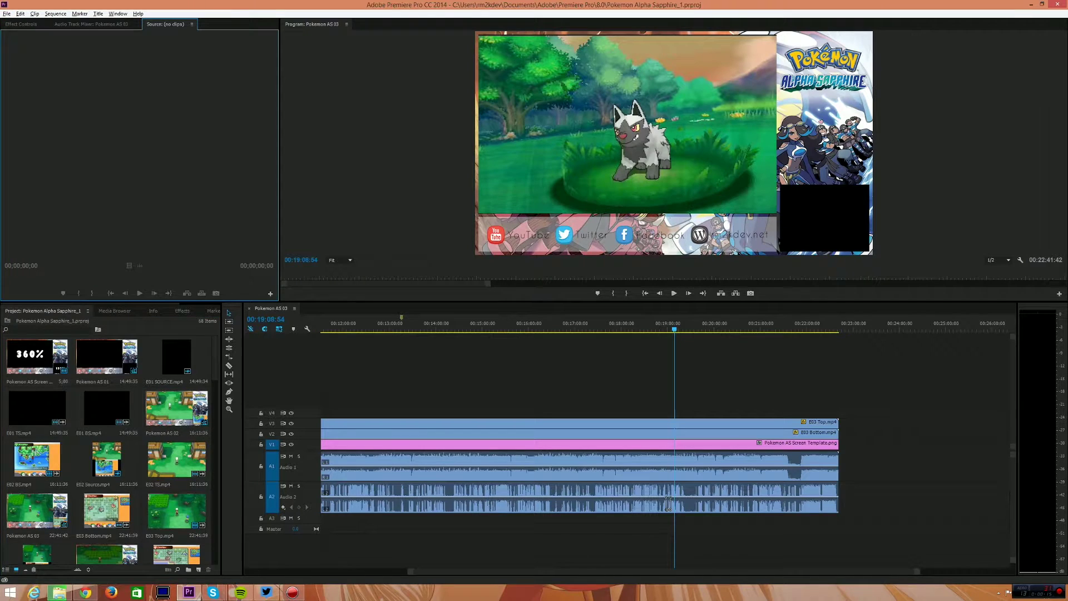
key("alt+f")
key("Right")
key("Escape")
key("Right")
key("Down")
key("Left")
key("Left")
key("Up")
key("Up")
key("Up")
key("Right")
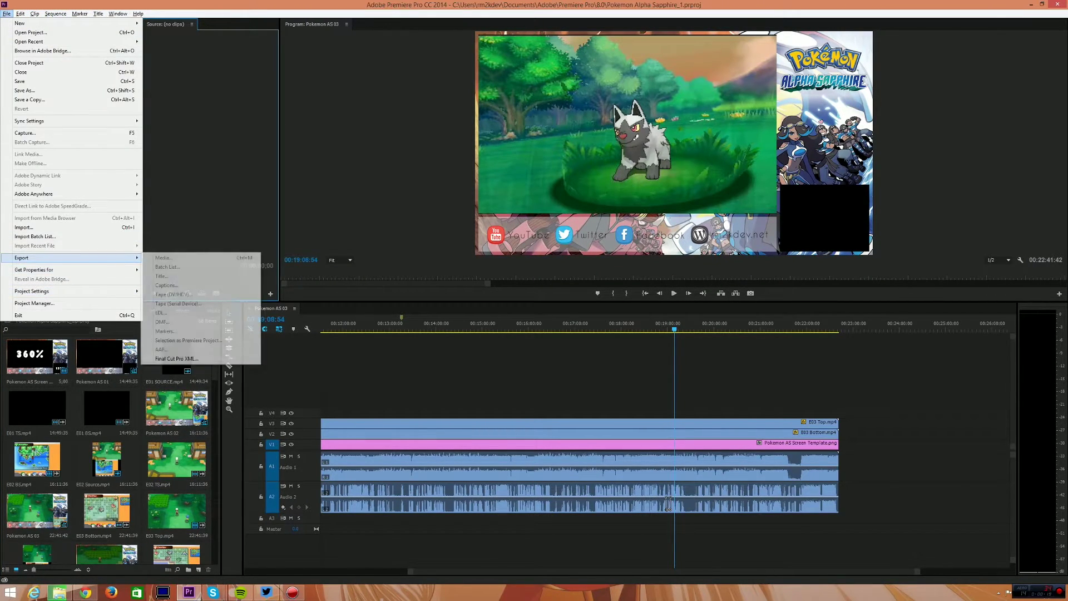
key("Escape")
key("Escape")
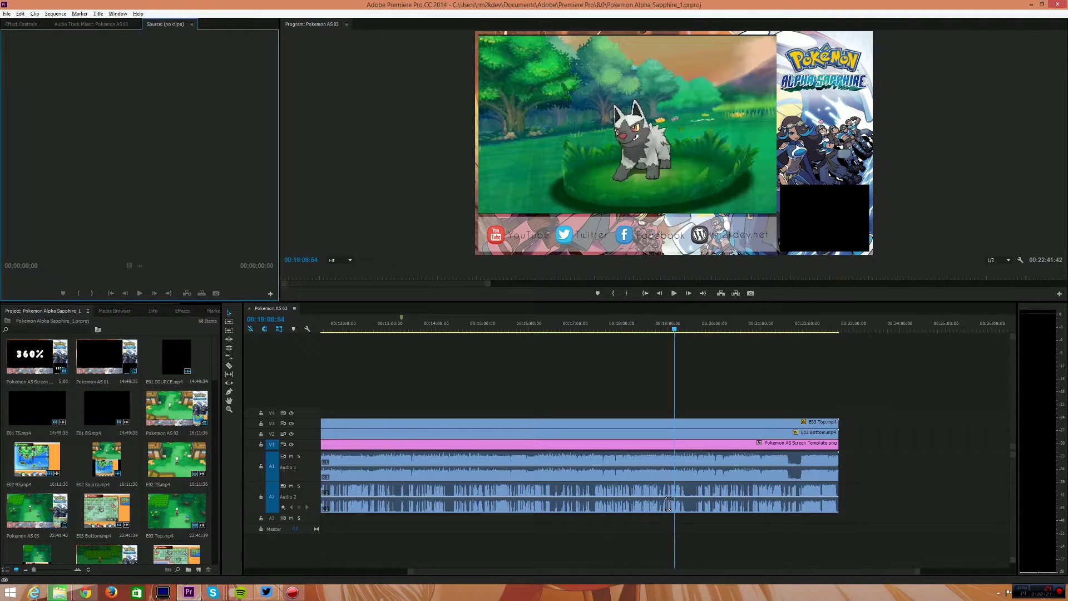
left_click(669, 507)
key("shift+4")
key("shift+3")
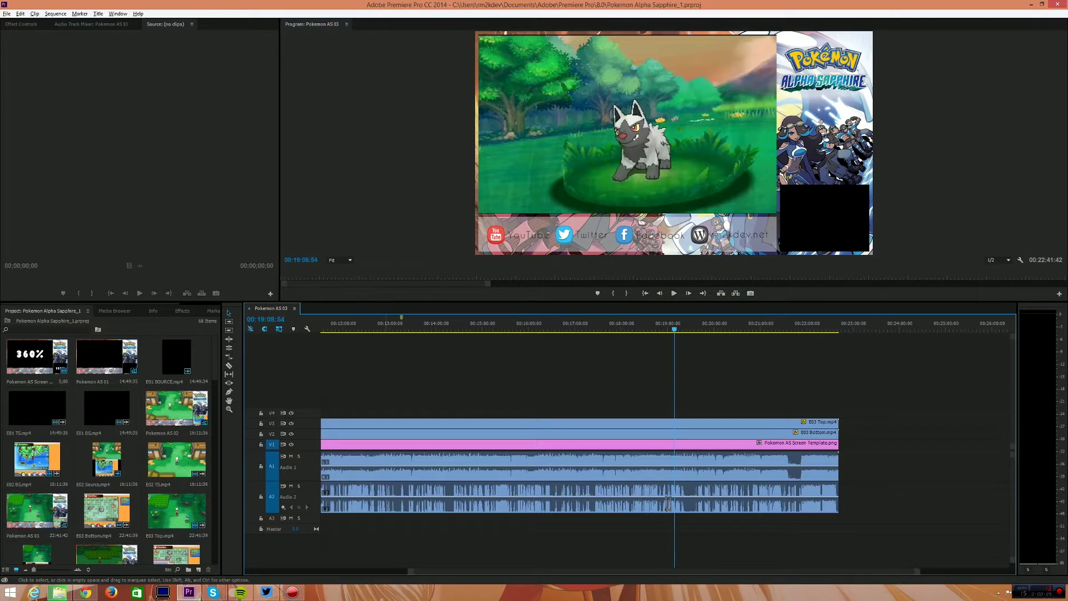
key("alt")
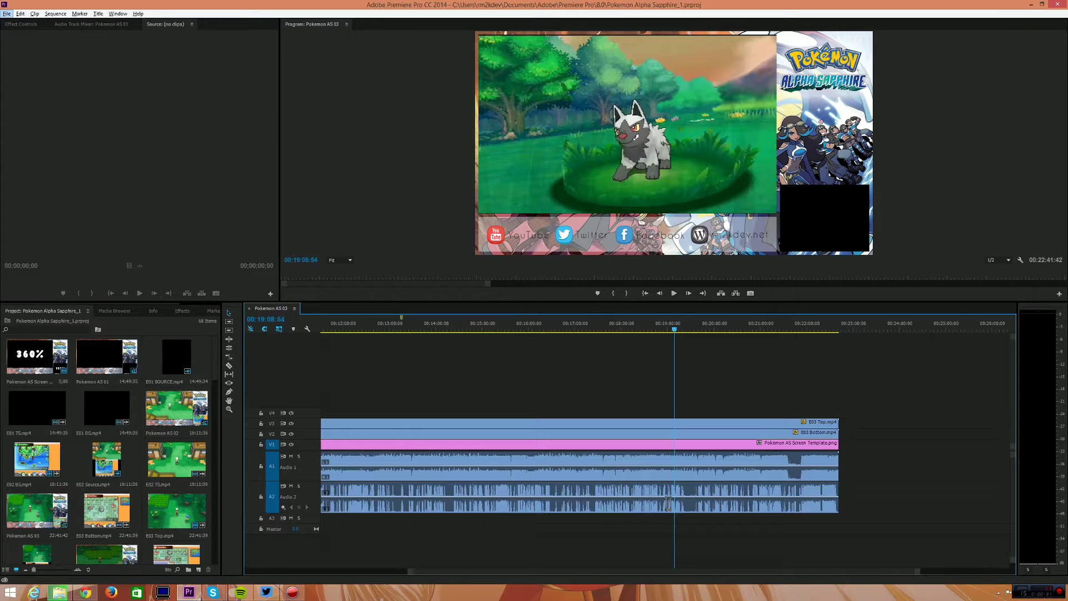
key("Down")
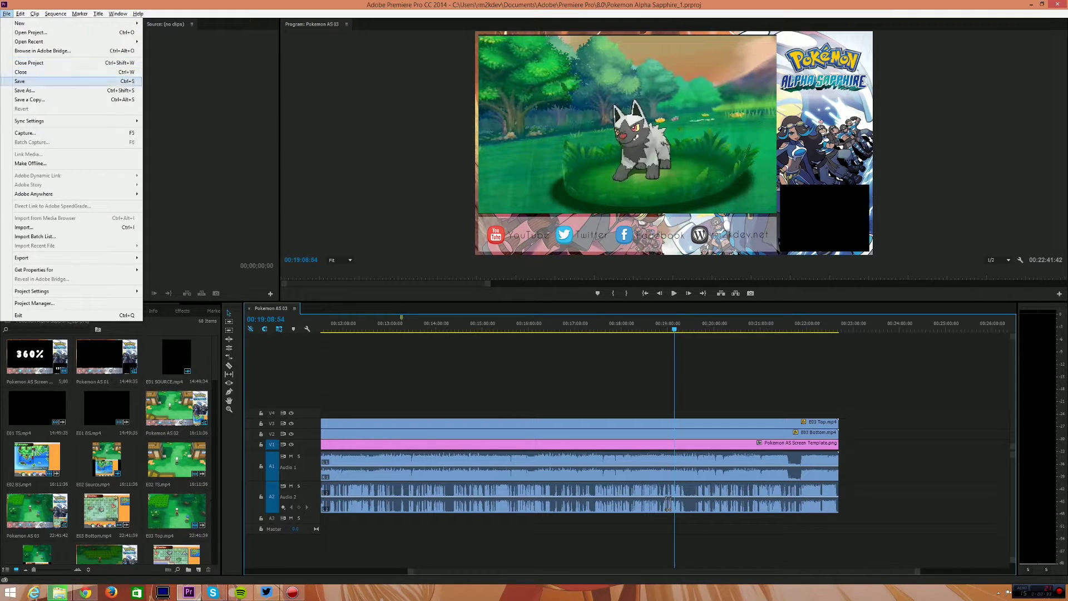
key("e")
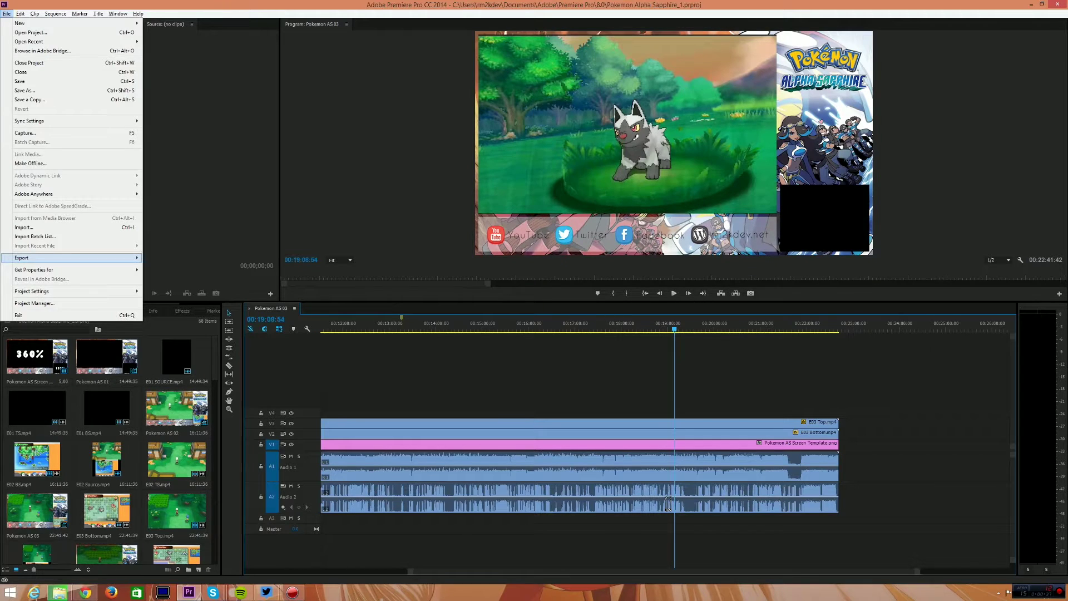
key("Right")
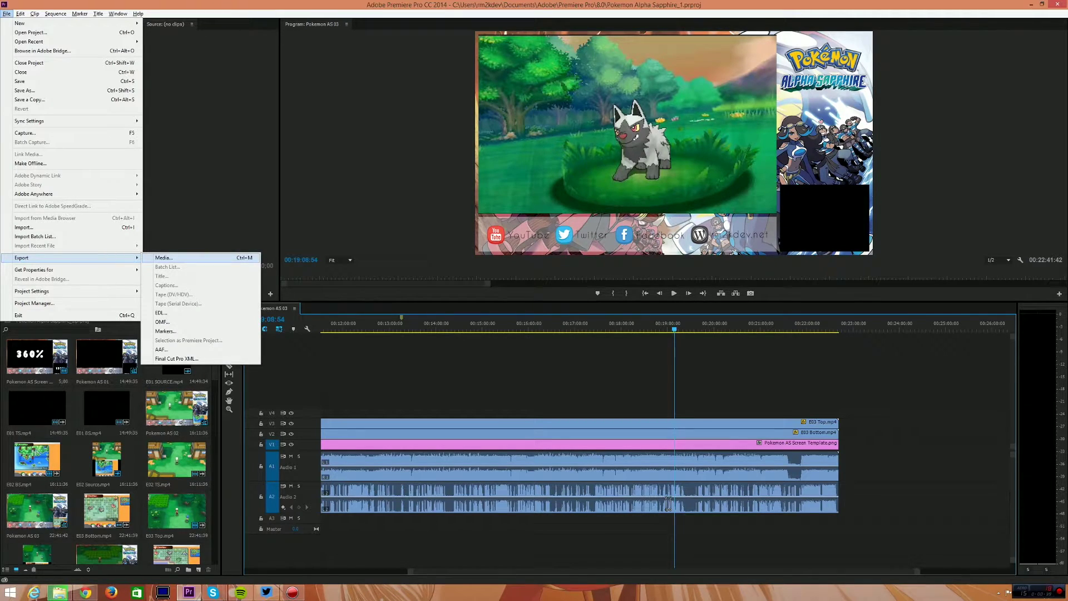
key("Return")
key("alt")
key("Down")
key("Right")
key("Right")
key("Right")
key("Escape")
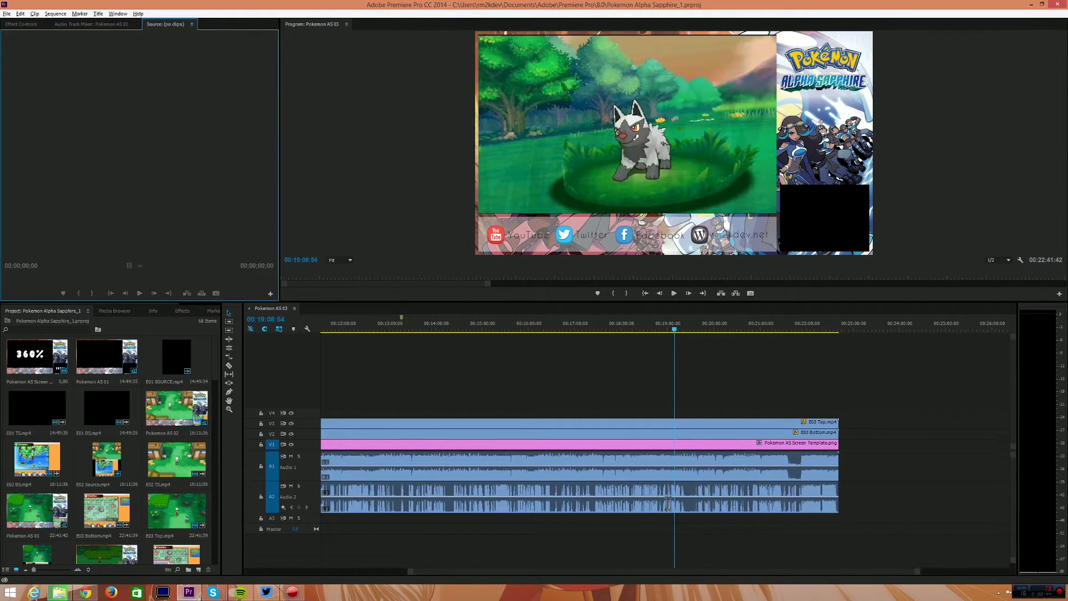
key("alt+f")
key("Right")
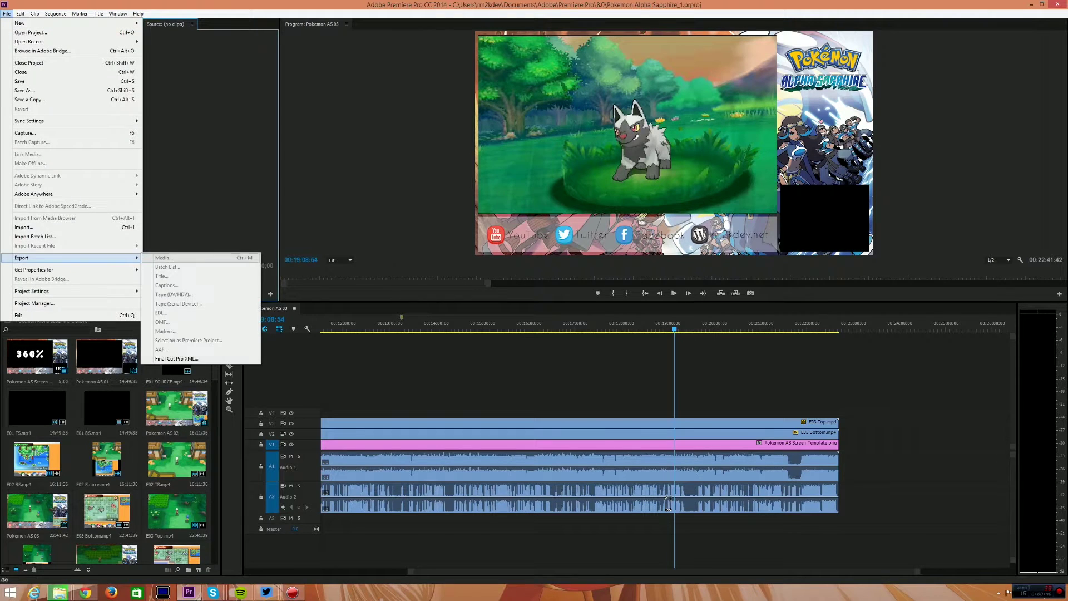
key("Escape")
key("Escape")
key("alt")
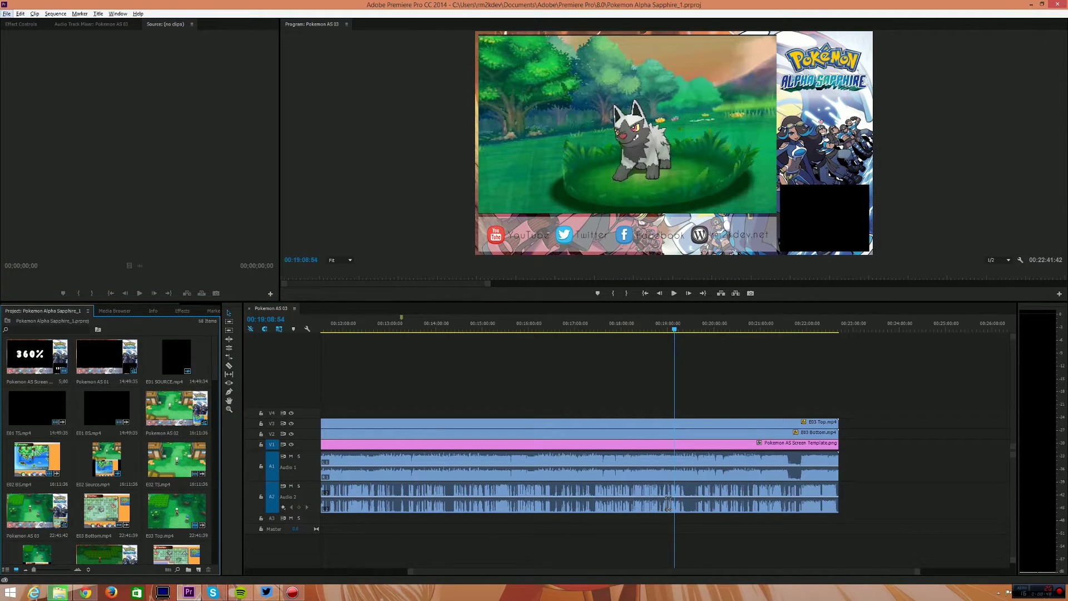
key("f")
key("e")
key("Right")
key("Escape")
key("Escape")
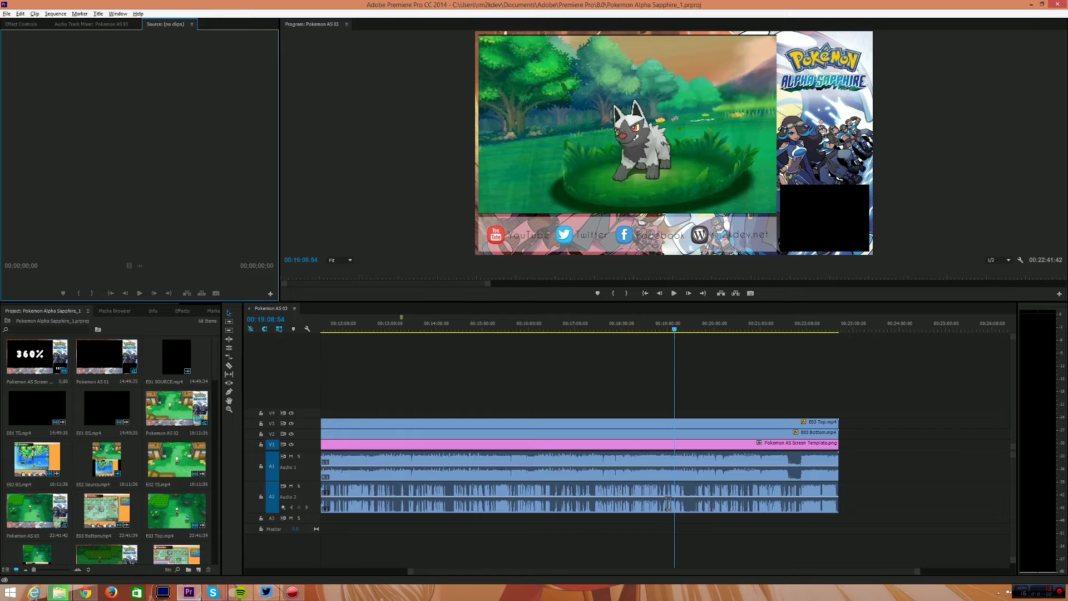
key("alt+f")
key("Escape")
left_click(667, 506)
key("alt")
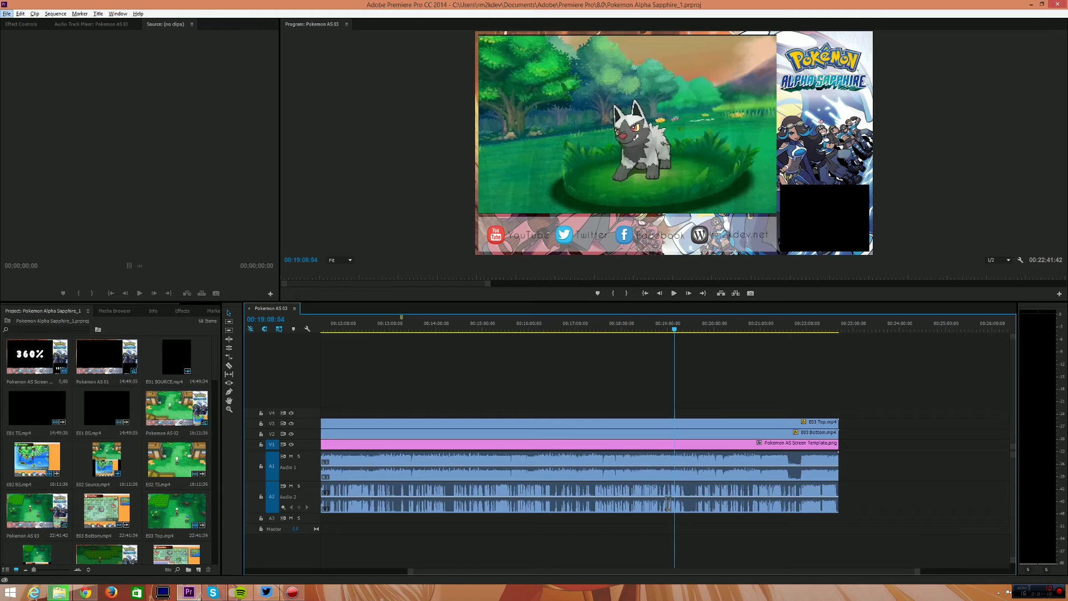
key("Down")
key("Escape")
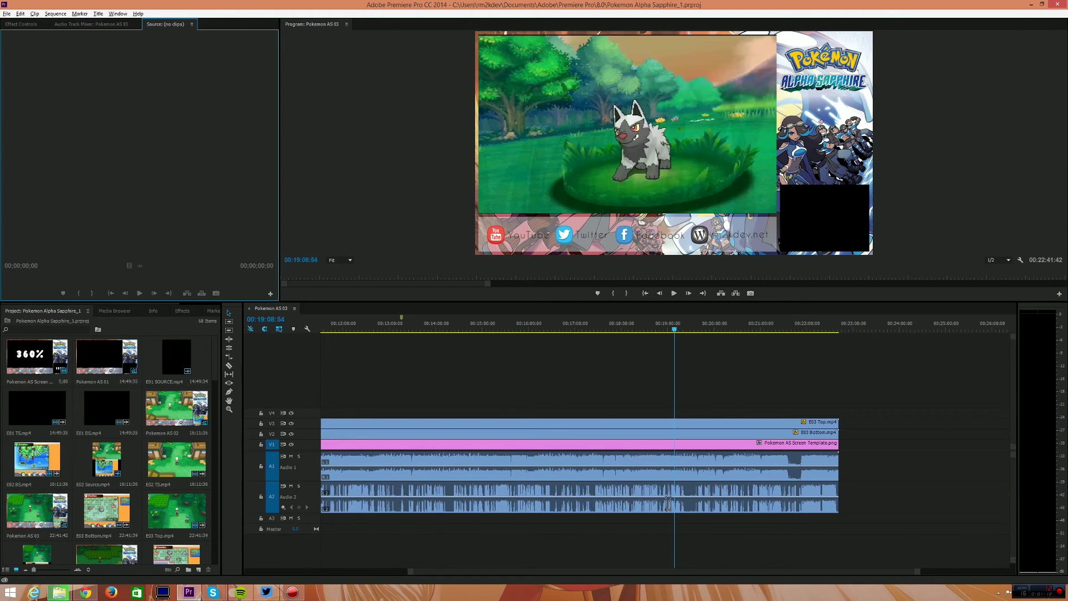